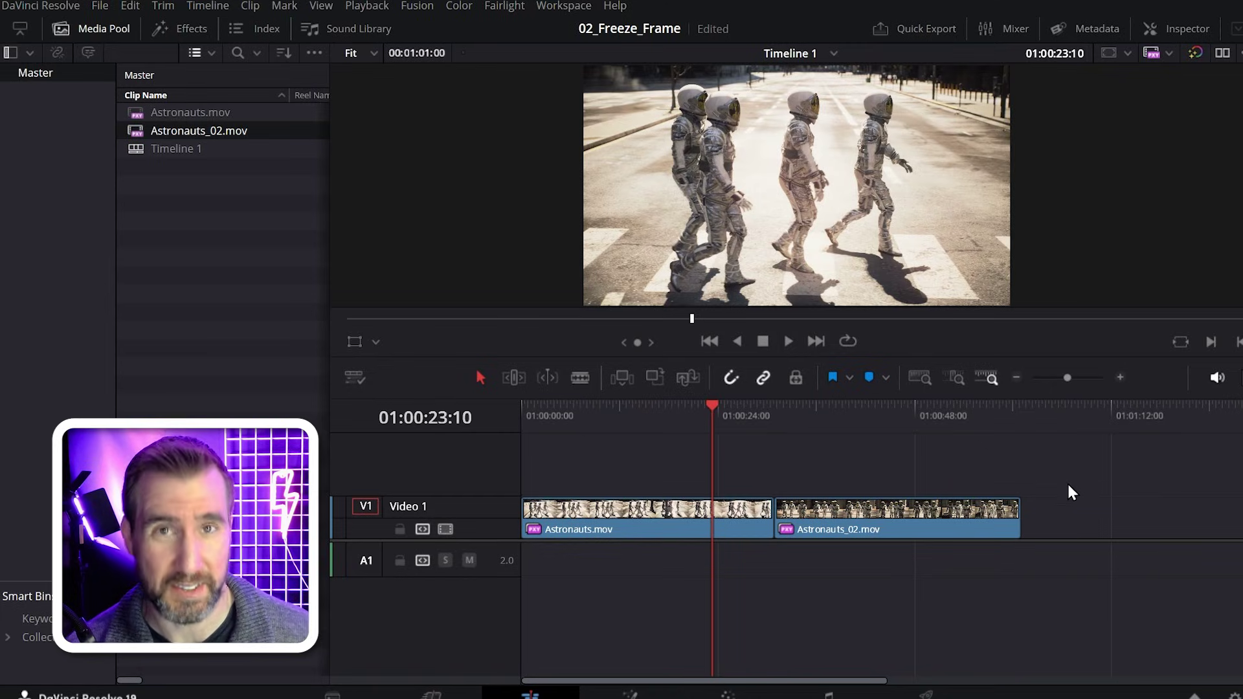
Step: Find the frame at 01:00:22:28 and freeze the whole Astronauts.mov clip
drag(701, 408, 703, 404)
drag(592, 464, 601, 468)
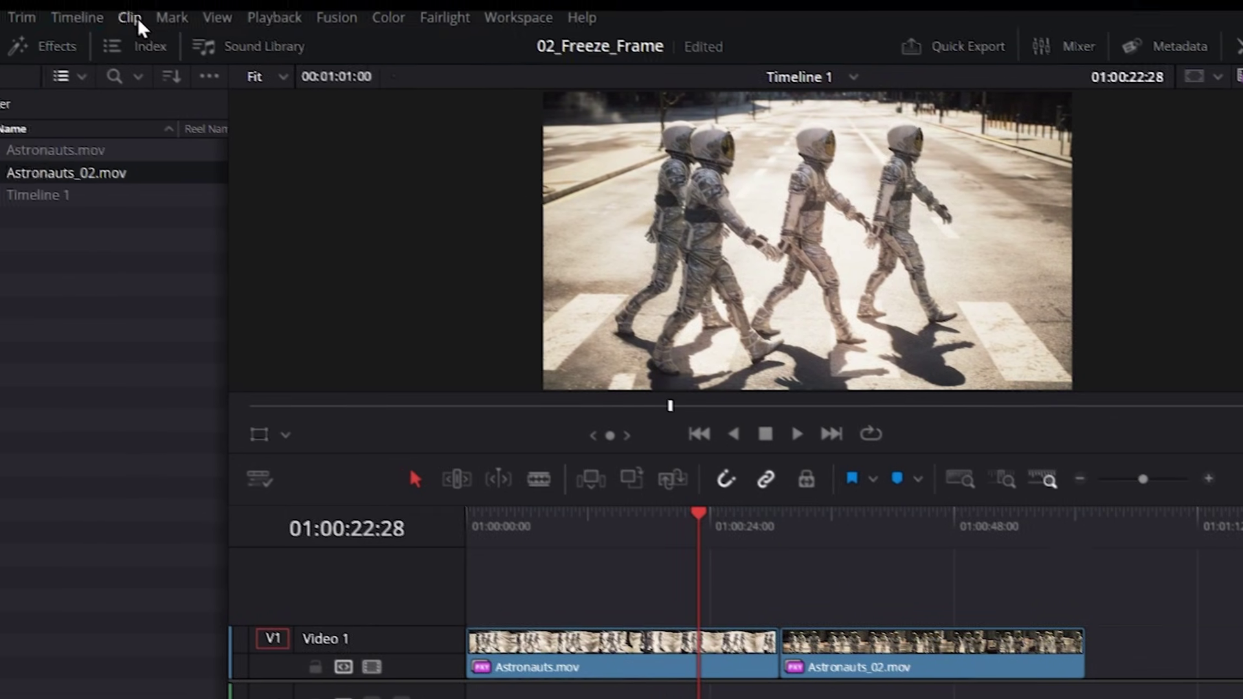
click(136, 17)
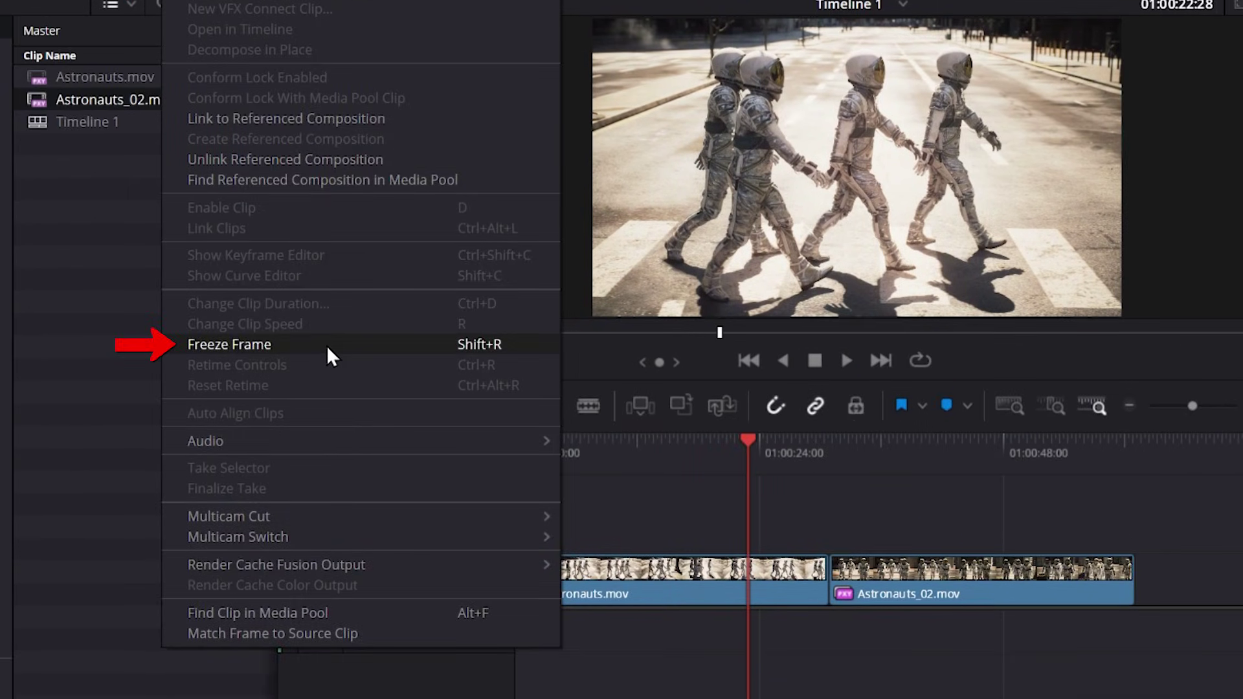
click(326, 344)
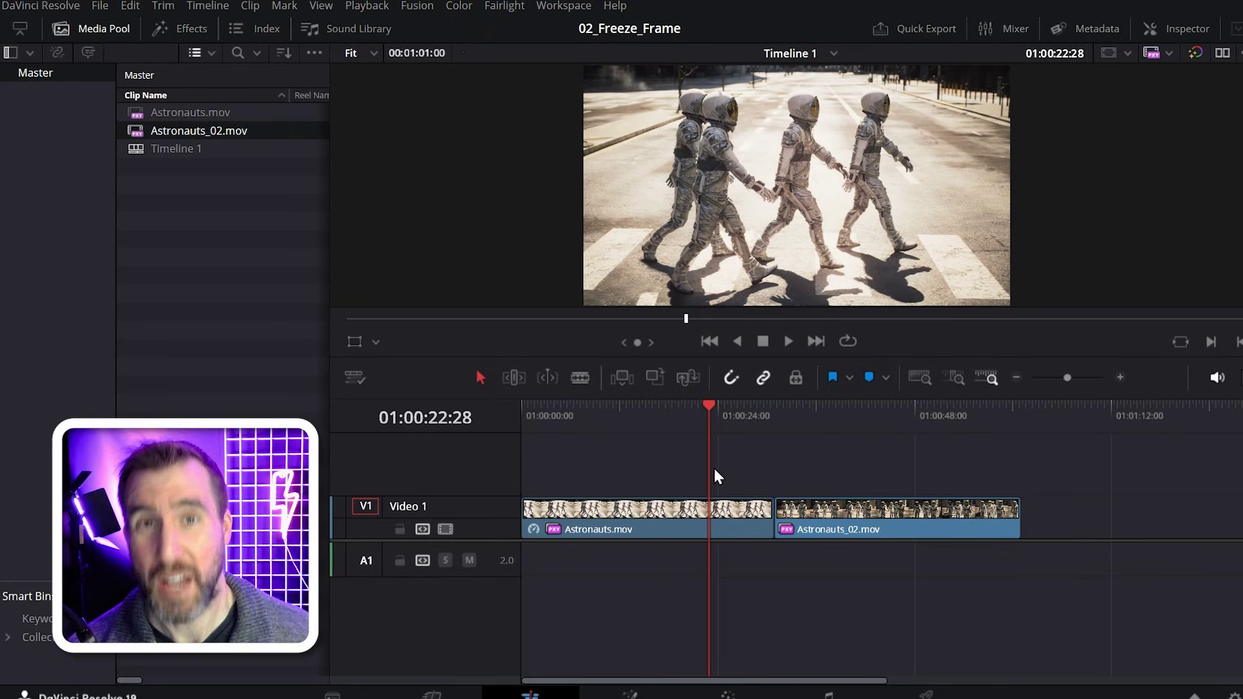
Step: Review playback from near 01:00:22:10, then apply Change Clip Speed with Freeze Frame at the playhead
drag(708, 409, 645, 402)
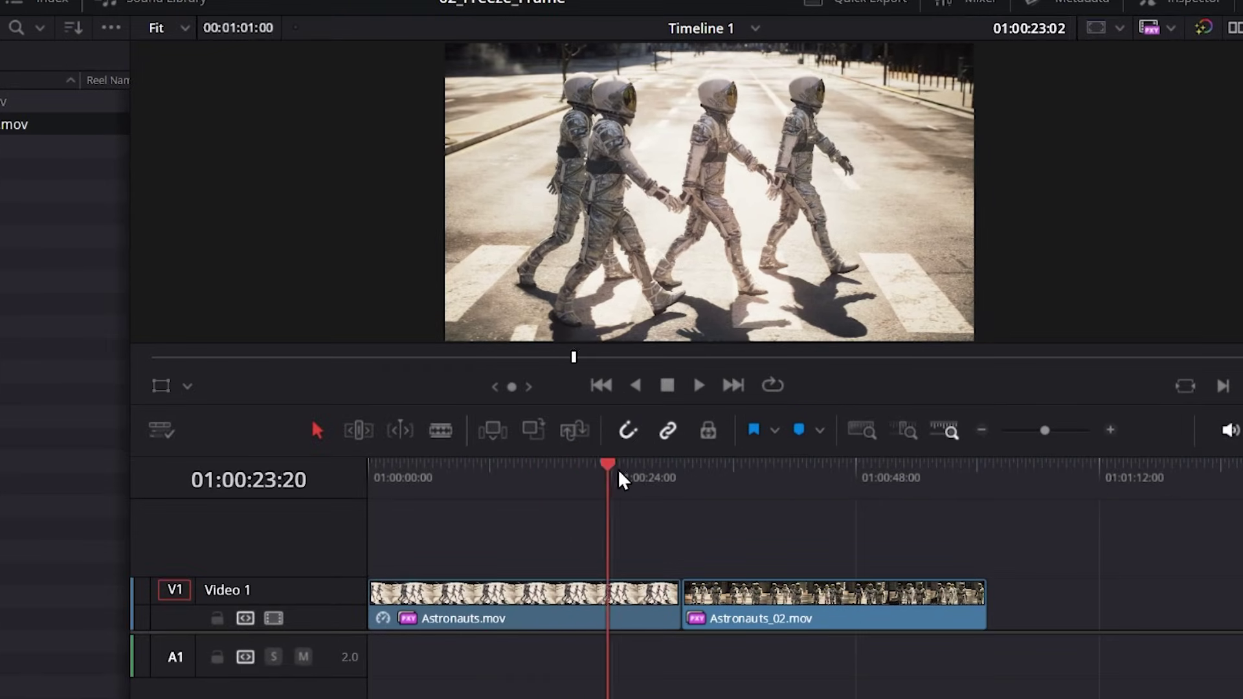
drag(601, 472, 595, 476)
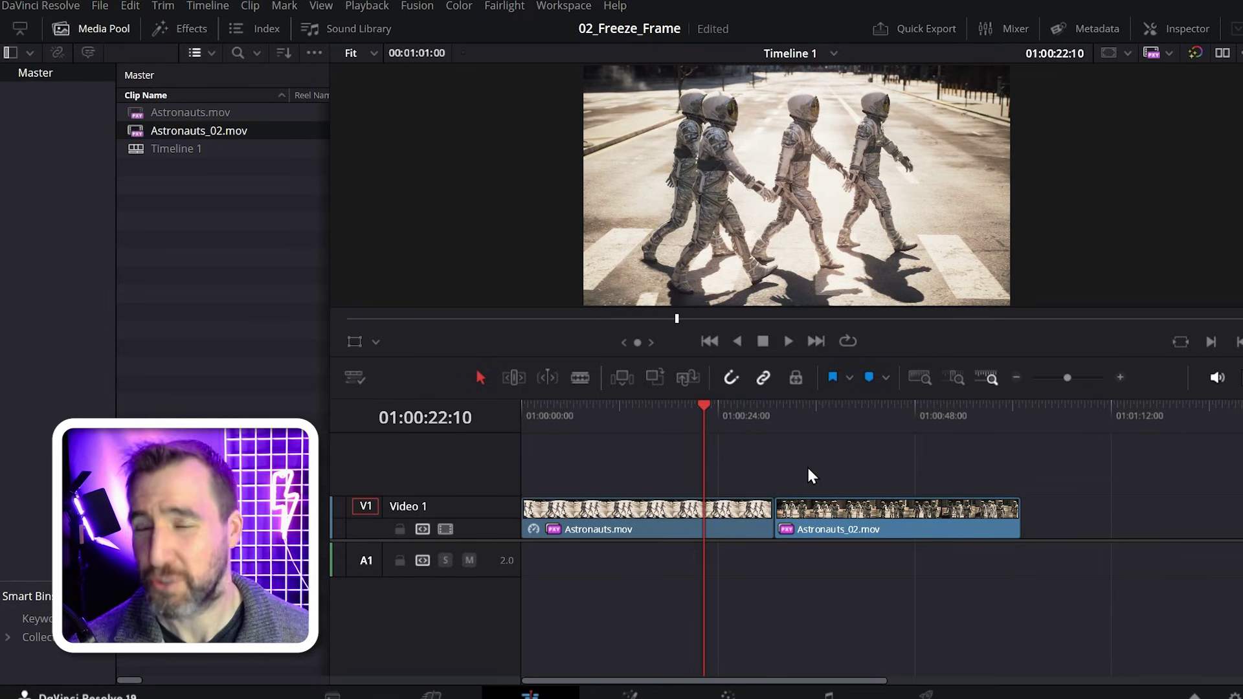
key(space)
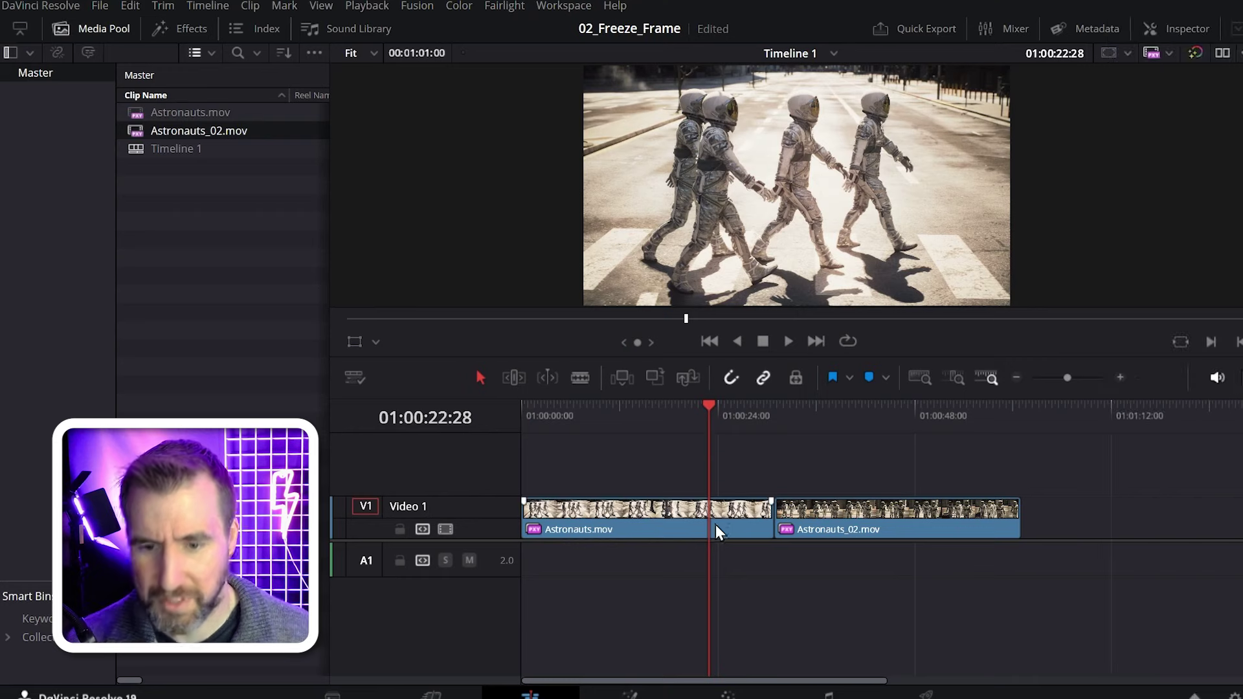
right_click(719, 515)
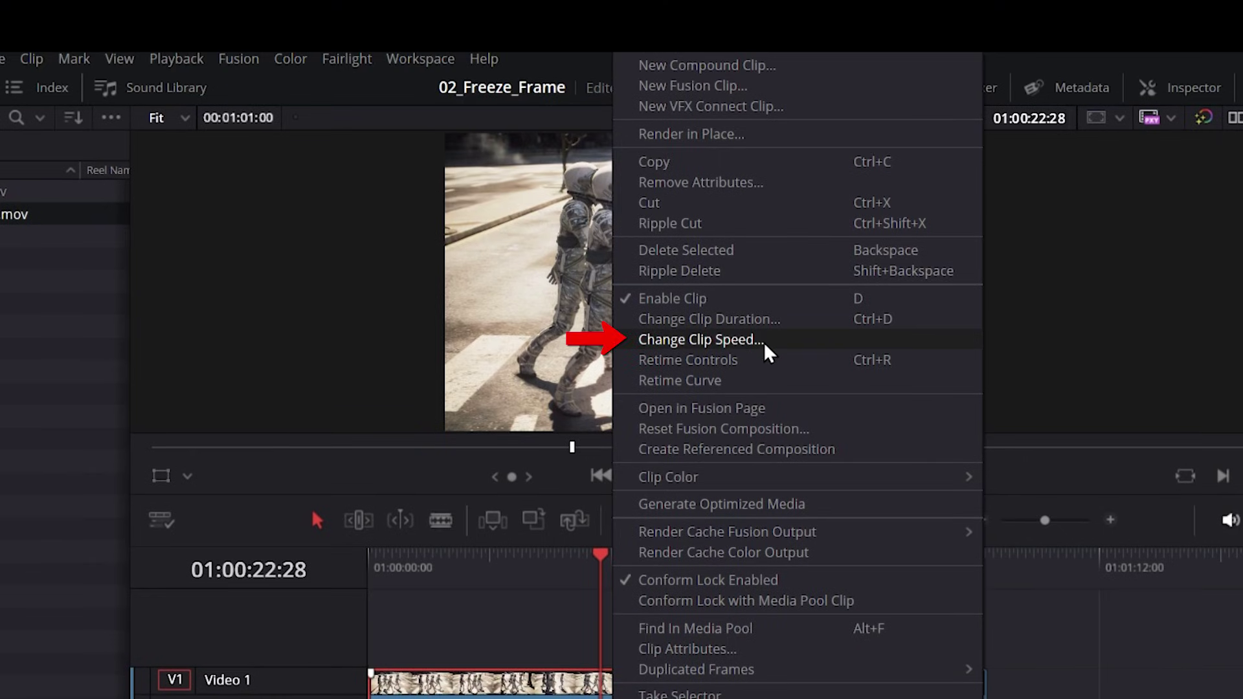
click(709, 328)
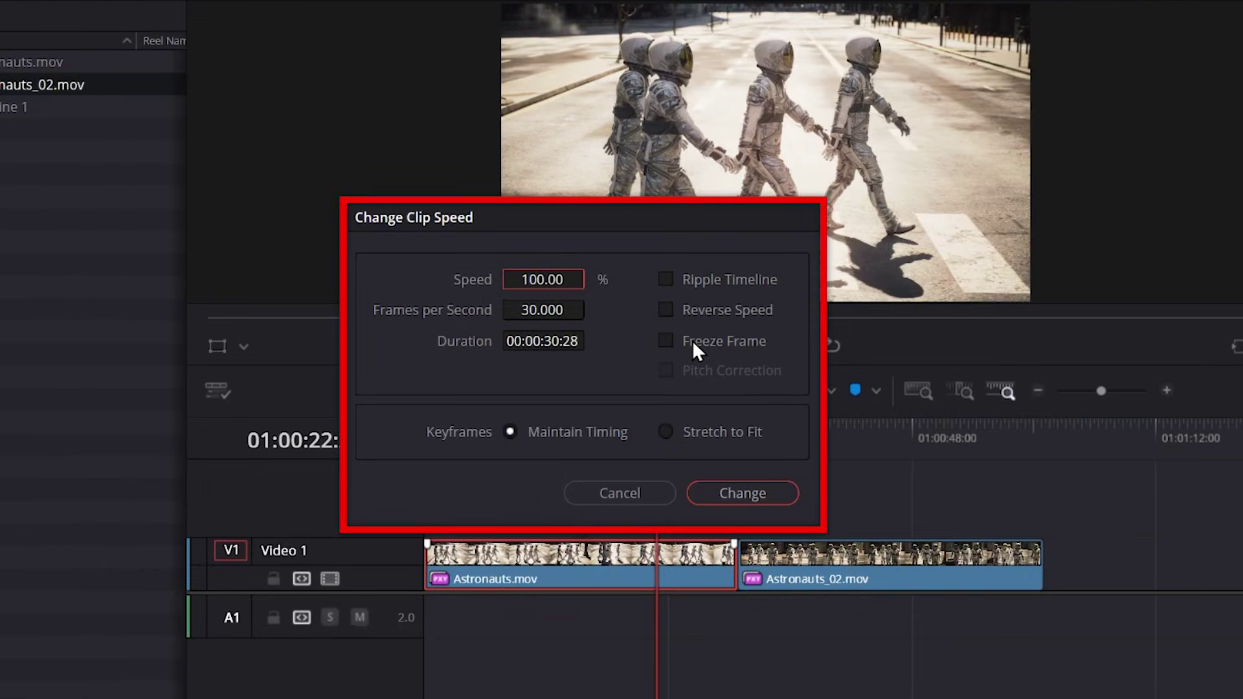
click(666, 340)
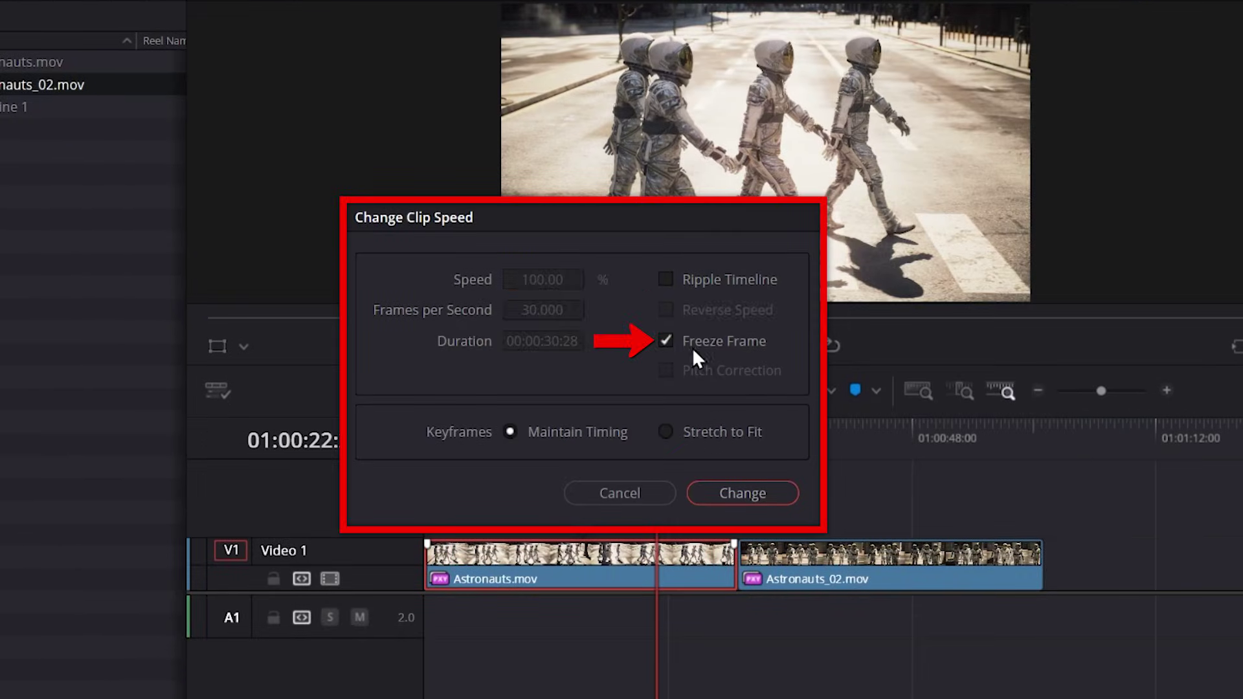
click(754, 491)
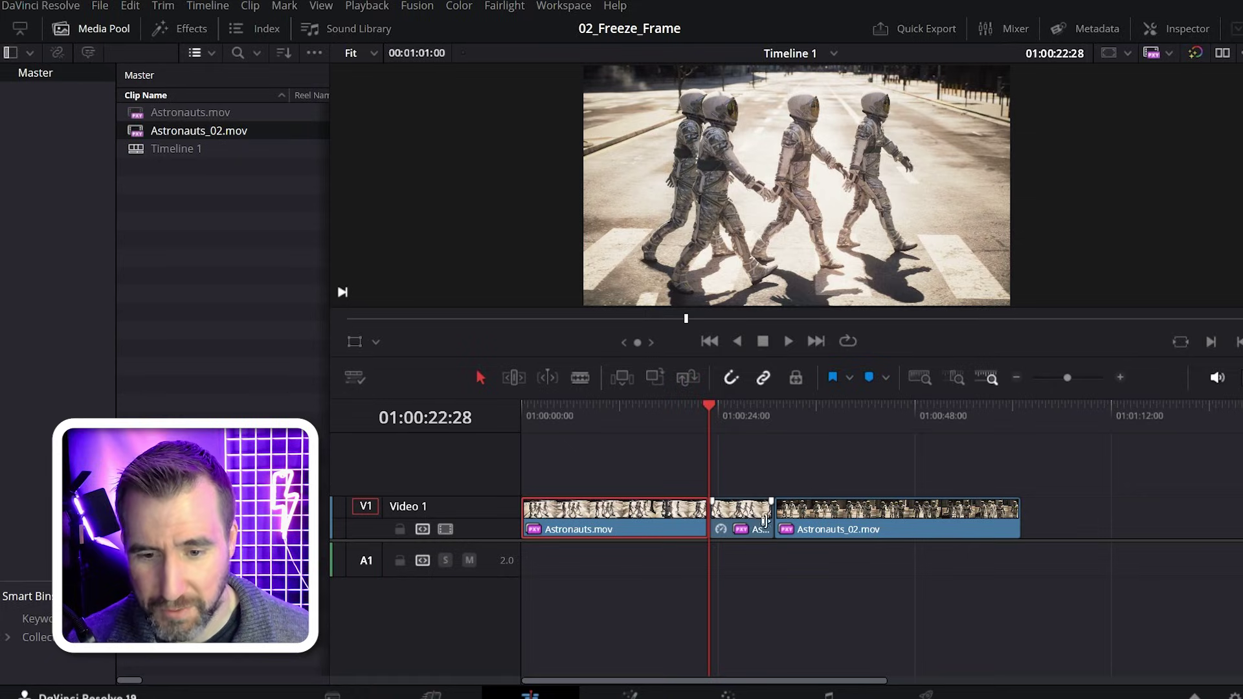
Step: Play back from 01:00:18:19 to check the freeze frame
drag(680, 412, 673, 410)
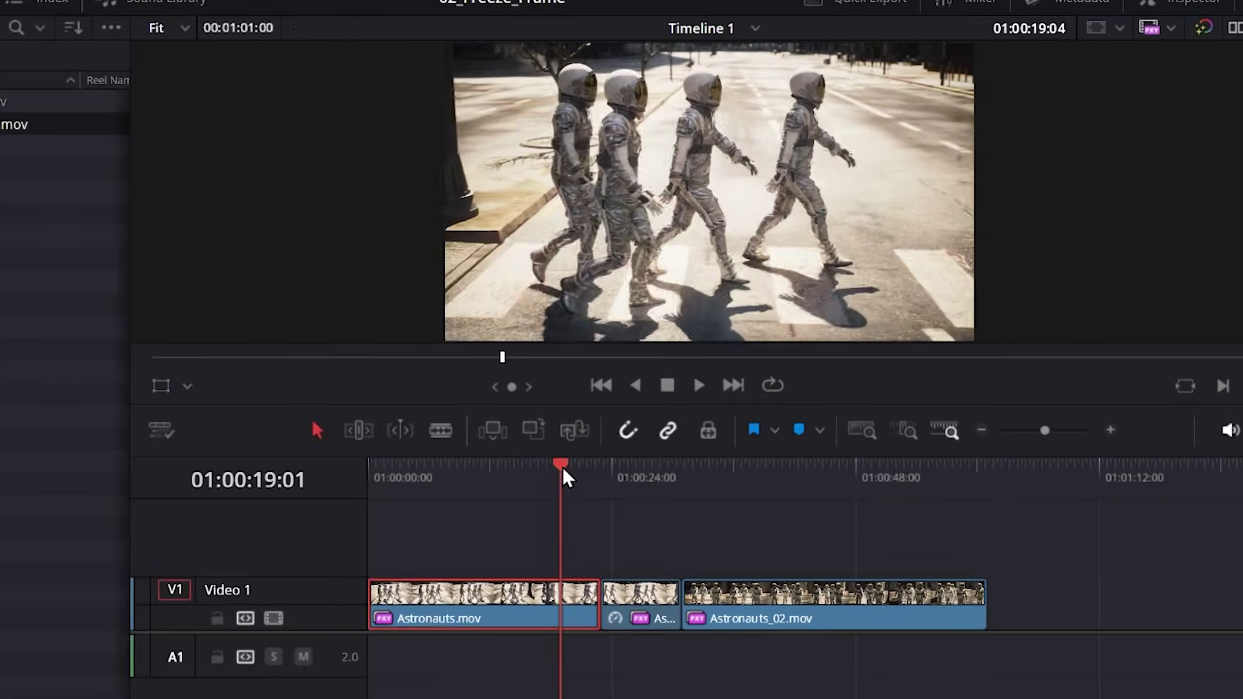
key(space)
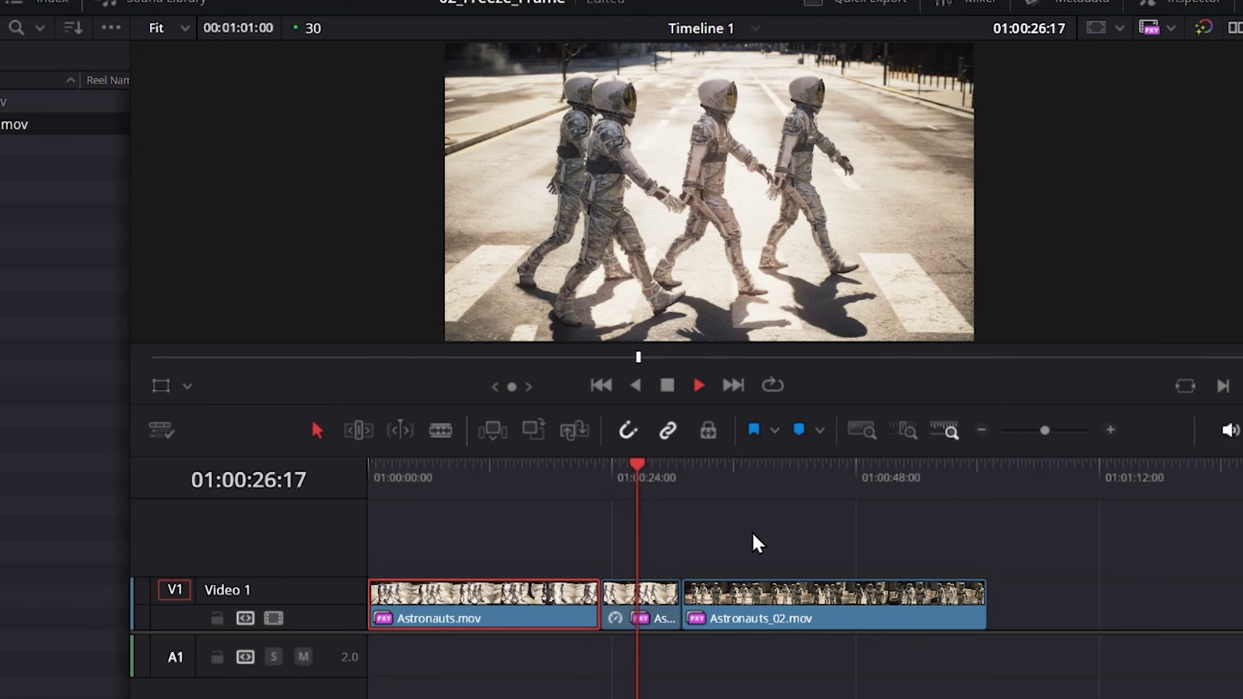
key(space)
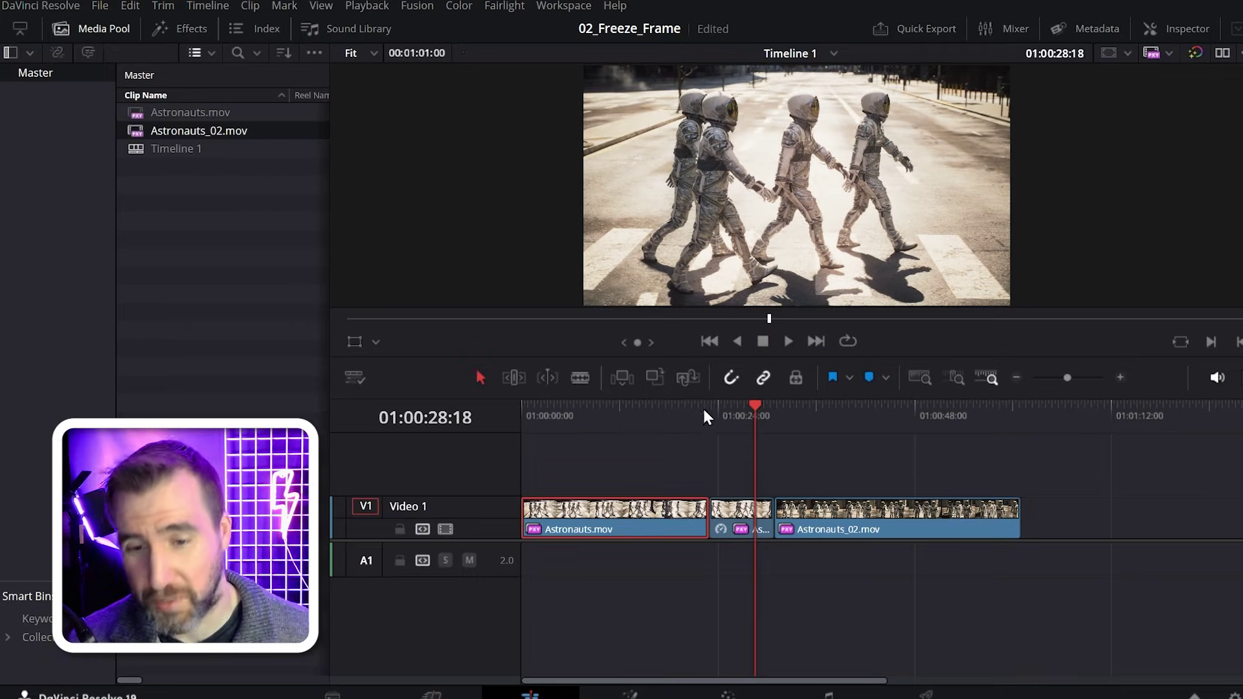
key(space)
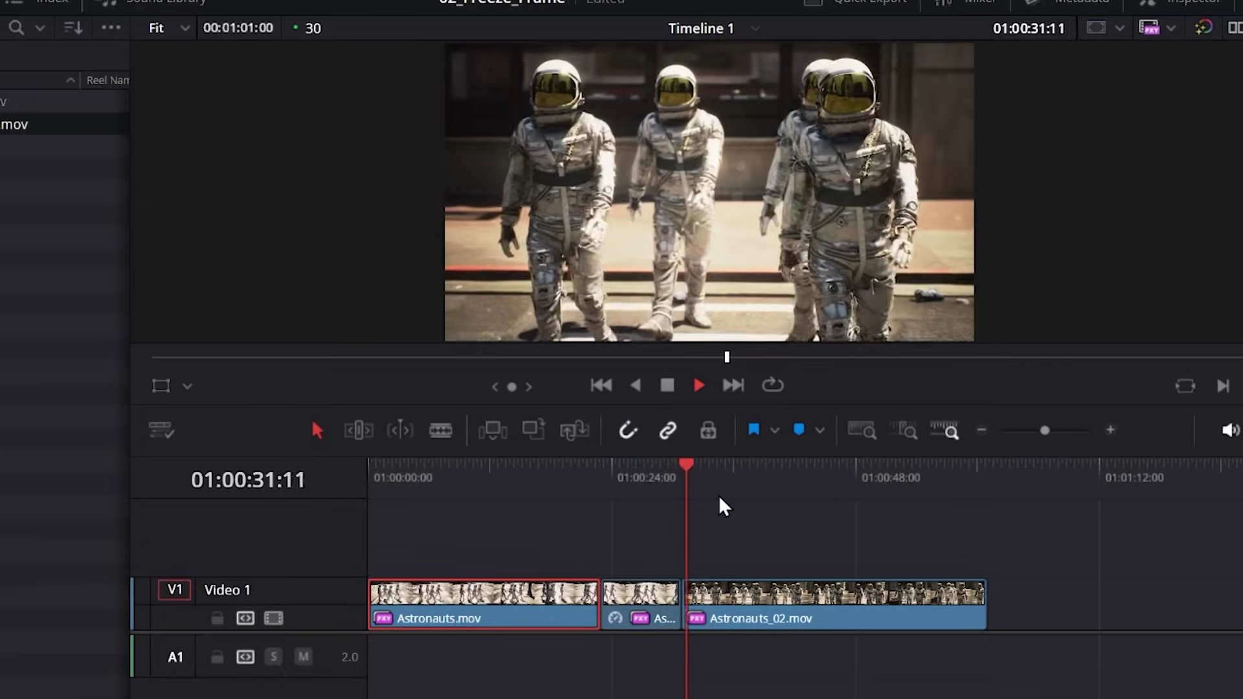
Step: Trim the end of the middle freeze-frame segment in Trim mode, zooming in on the timeline
click(640, 616)
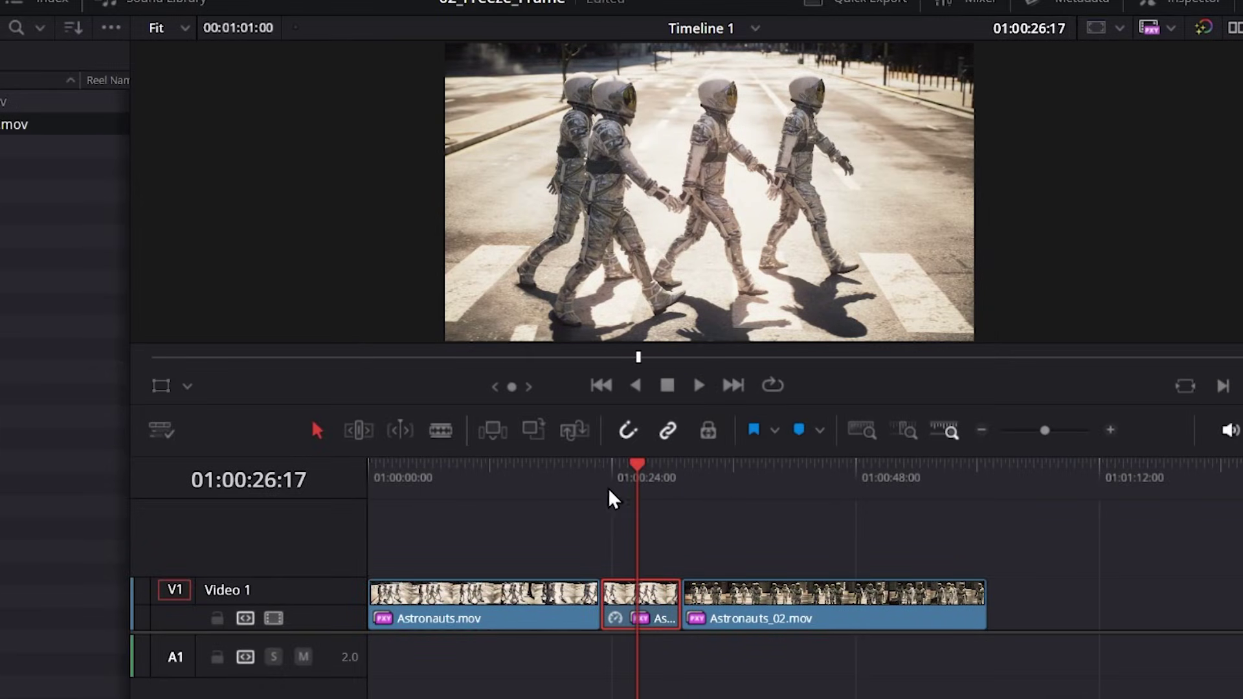
click(360, 430)
drag(679, 602, 709, 602)
key(ctrl+equal)
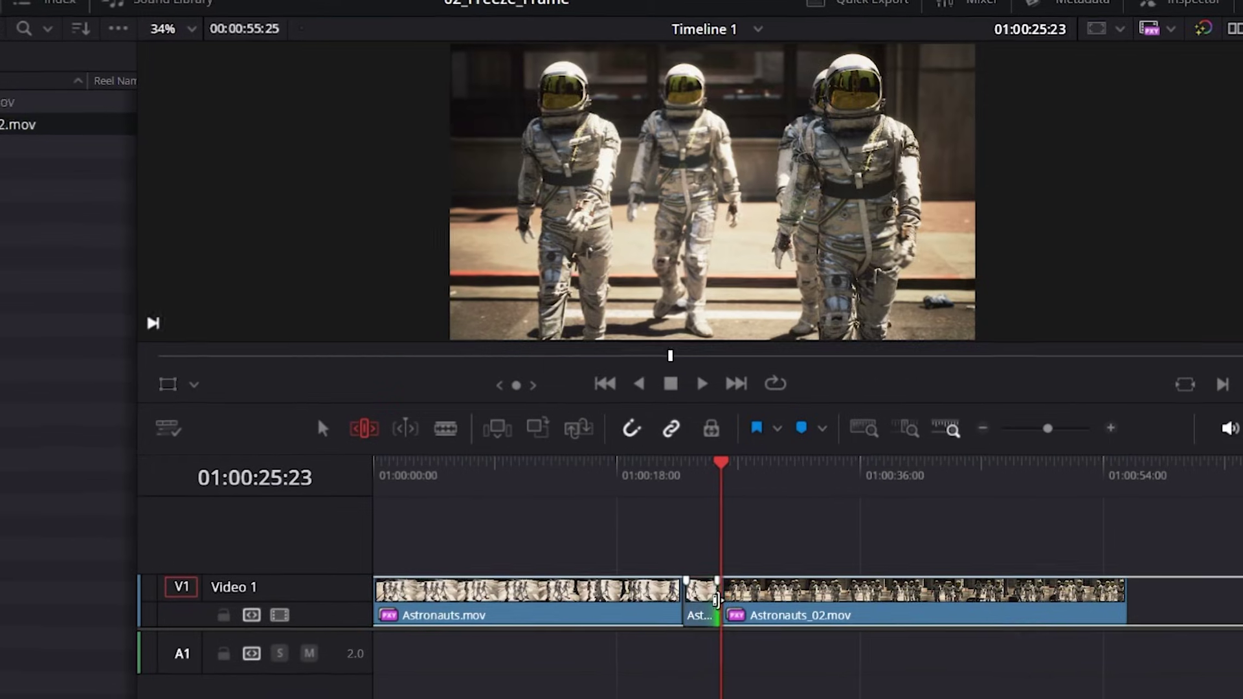
drag(717, 601, 742, 612)
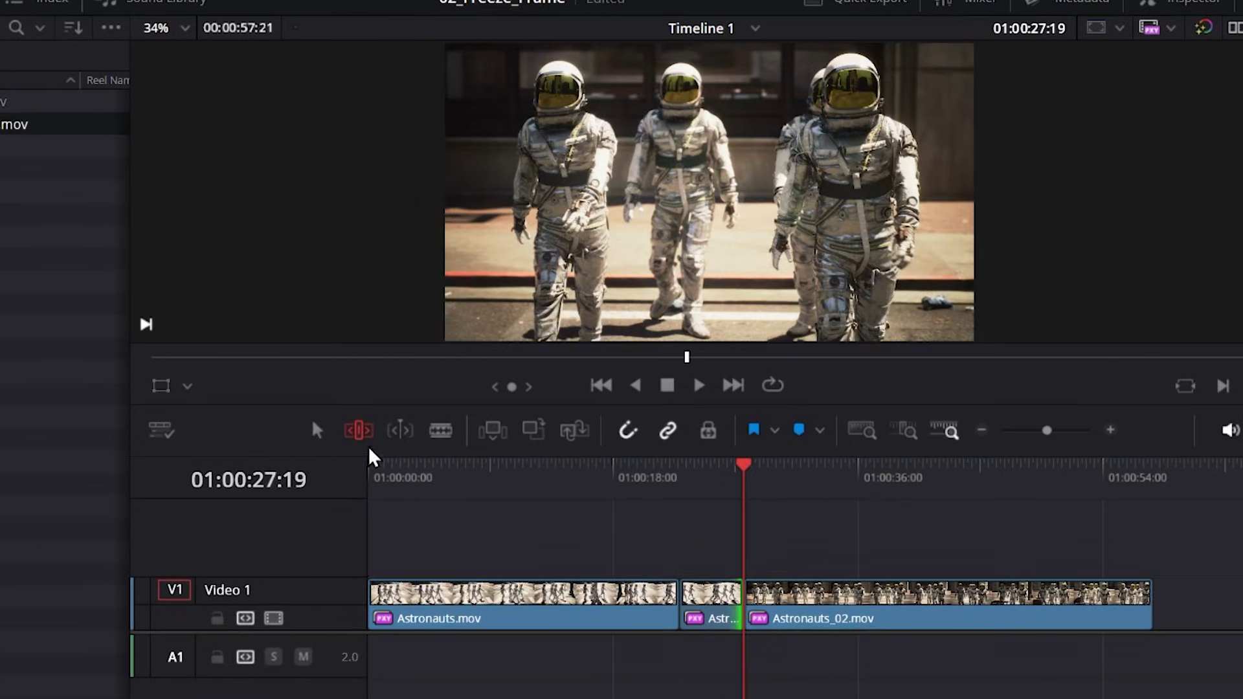
Step: Drag the cut before Astronauts_02.mov back to the playhead at 01:00:27:19
click(319, 435)
click(734, 597)
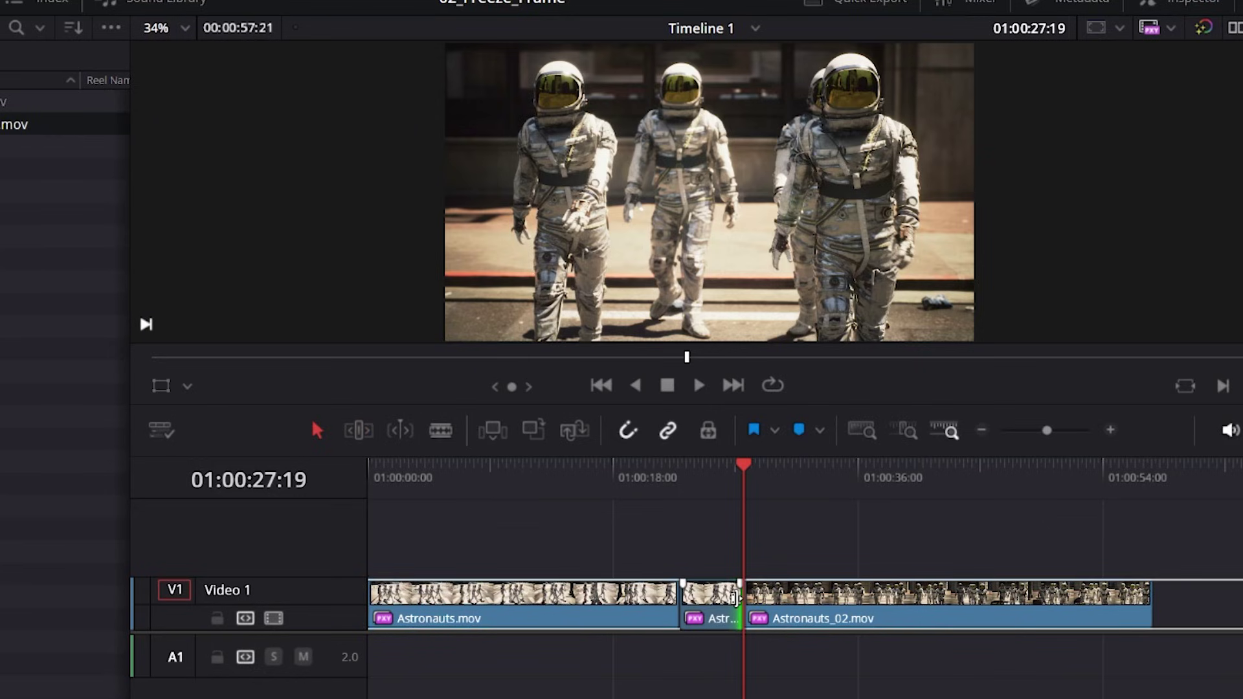
drag(735, 597, 765, 601)
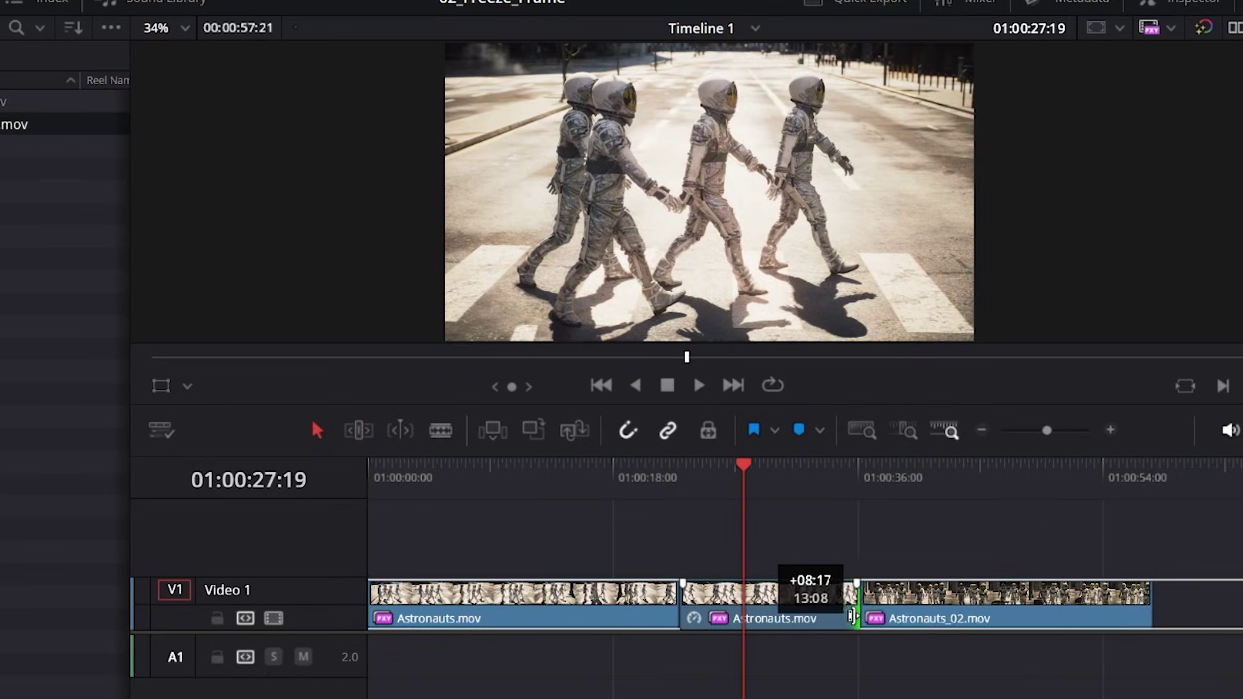
drag(806, 615, 736, 612)
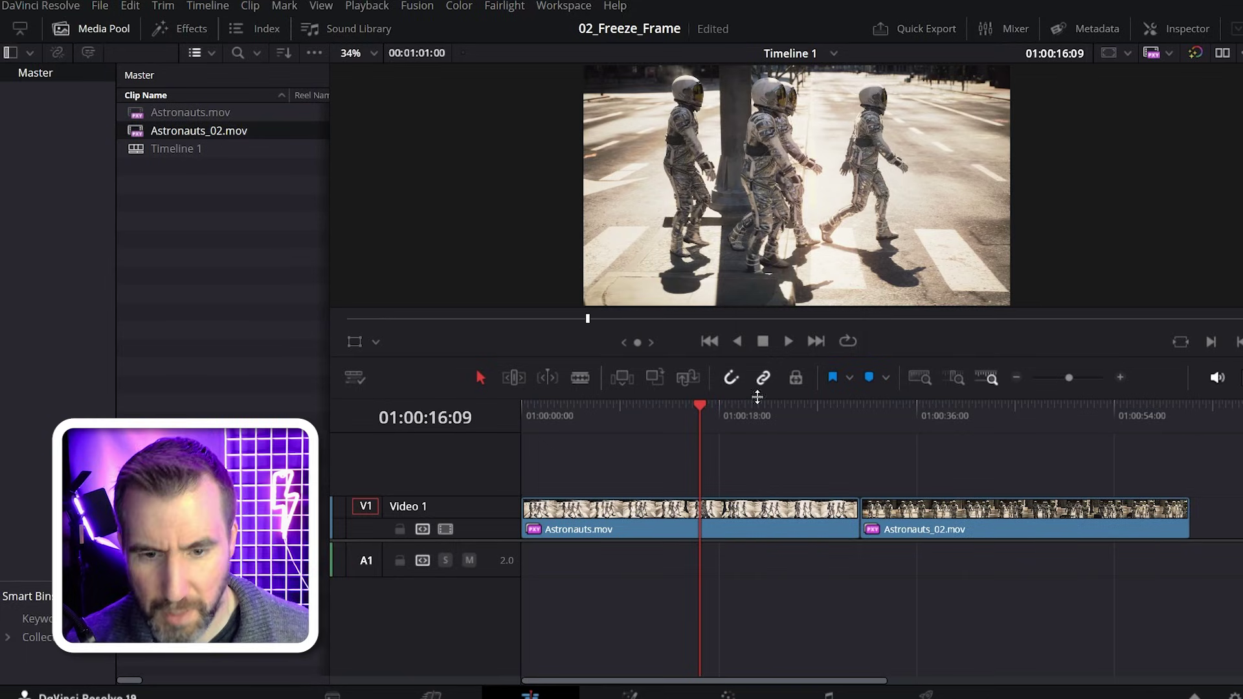
Step: Revert the timeline to the two original clips and scrub to 01:00:21:01
click(774, 418)
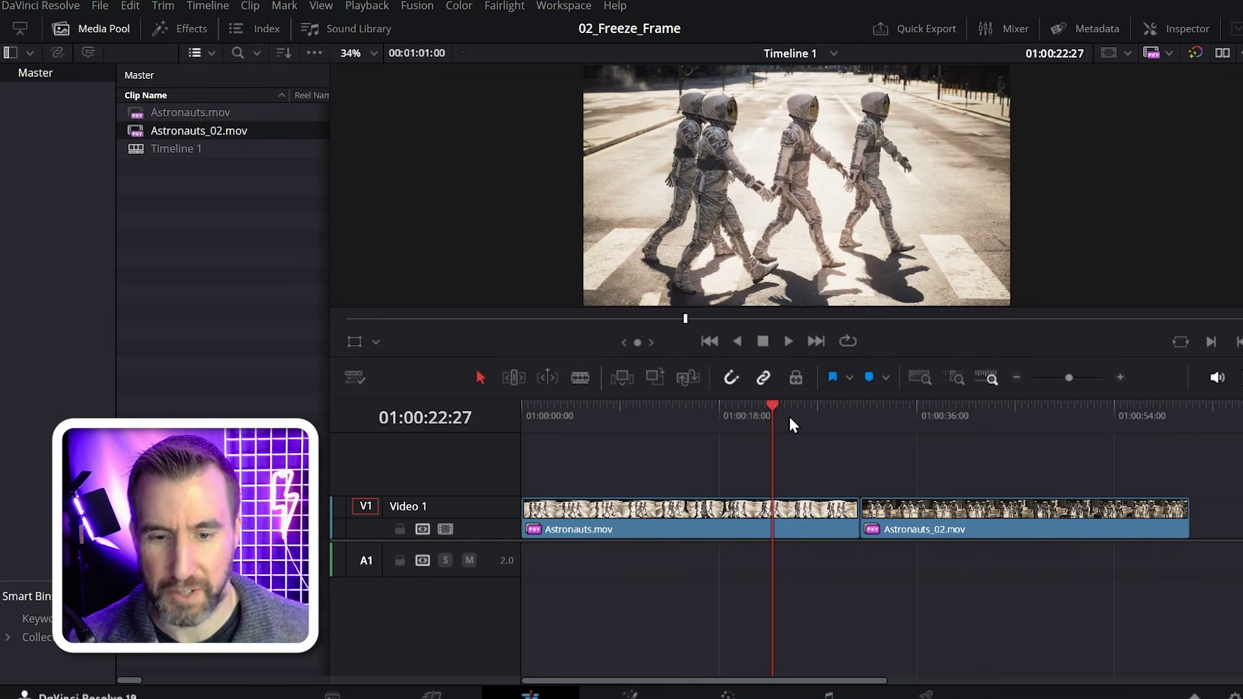
click(753, 405)
mouse_move(716, 422)
mouse_down()
mouse_move(706, 424)
mouse_move(716, 424)
mouse_up()
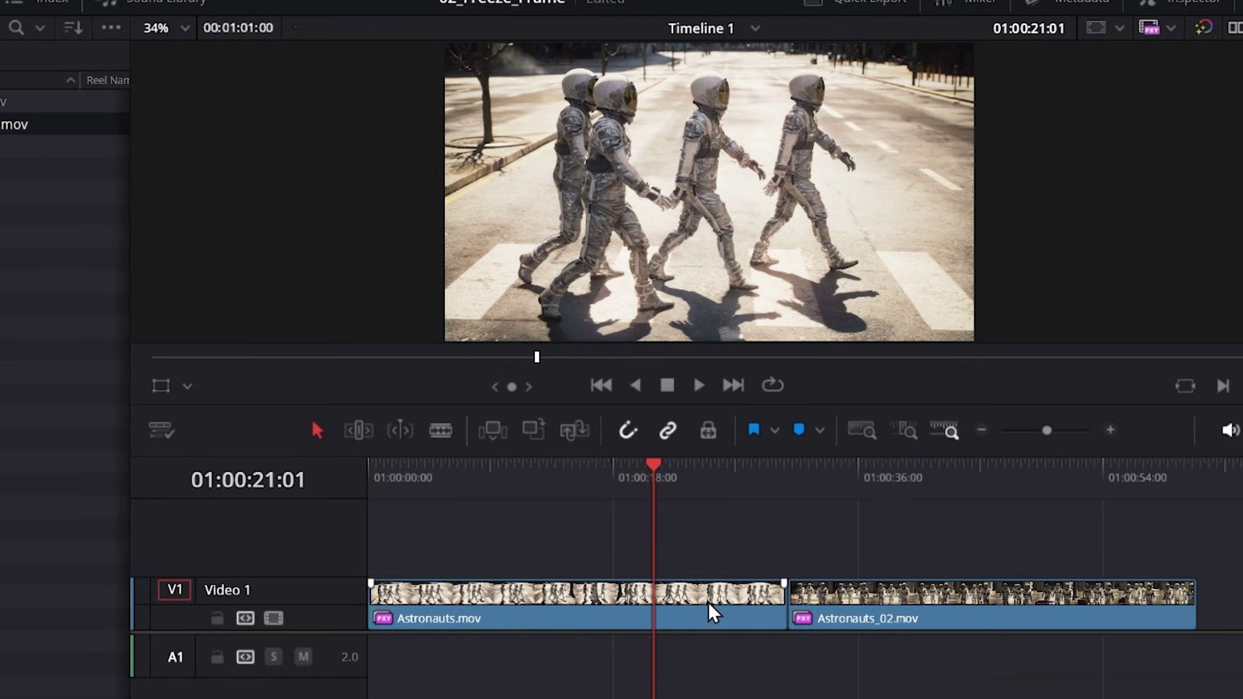
Step: Enable Retime Controls on Astronauts.mov and open its 100% speed dropdown at 01:00:18:19
right_click(708, 603)
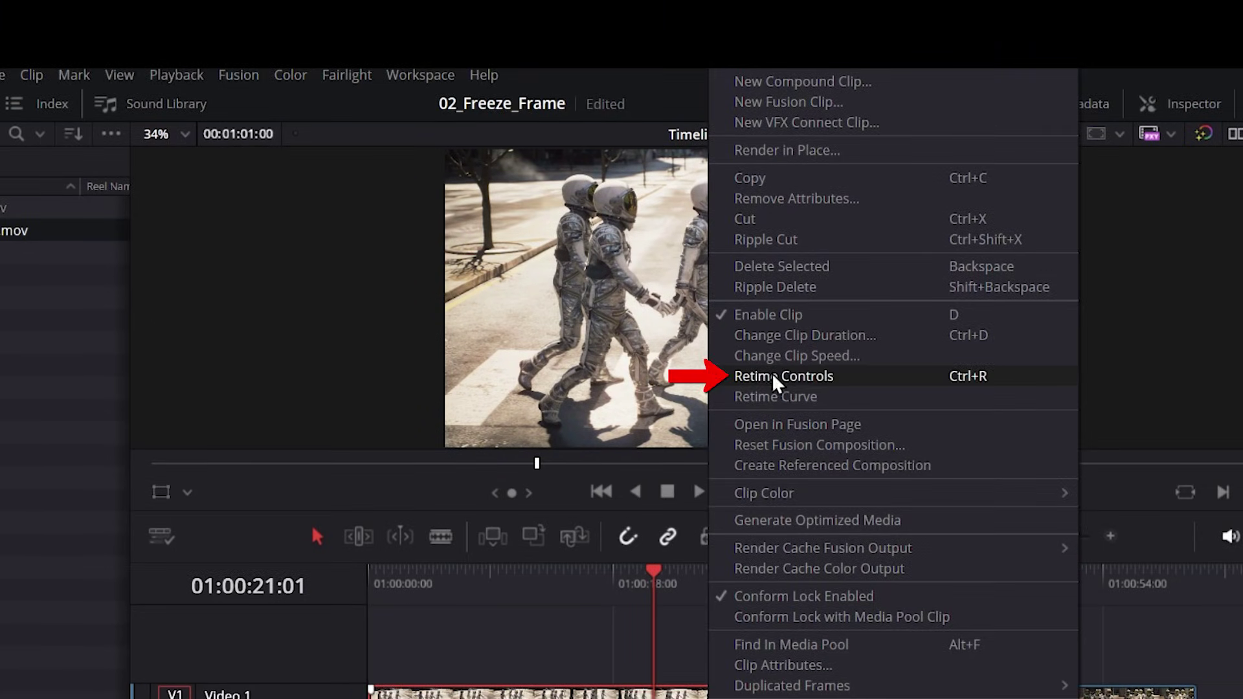
click(801, 382)
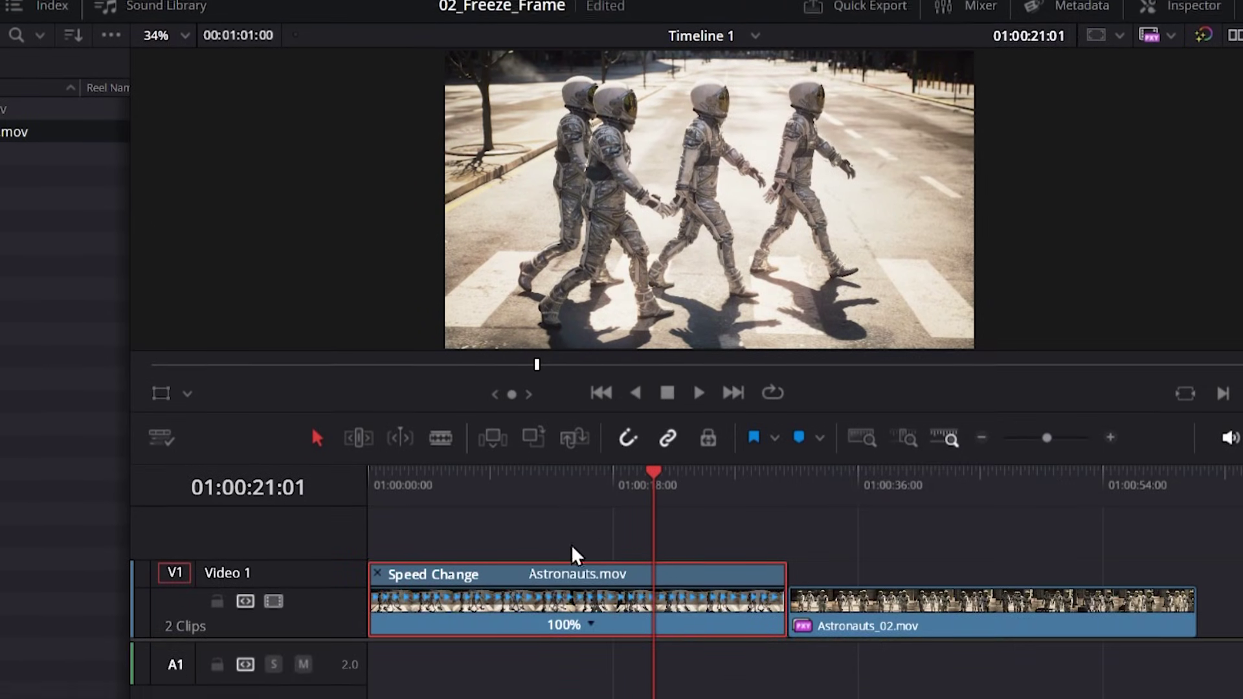
key(ctrl+equal)
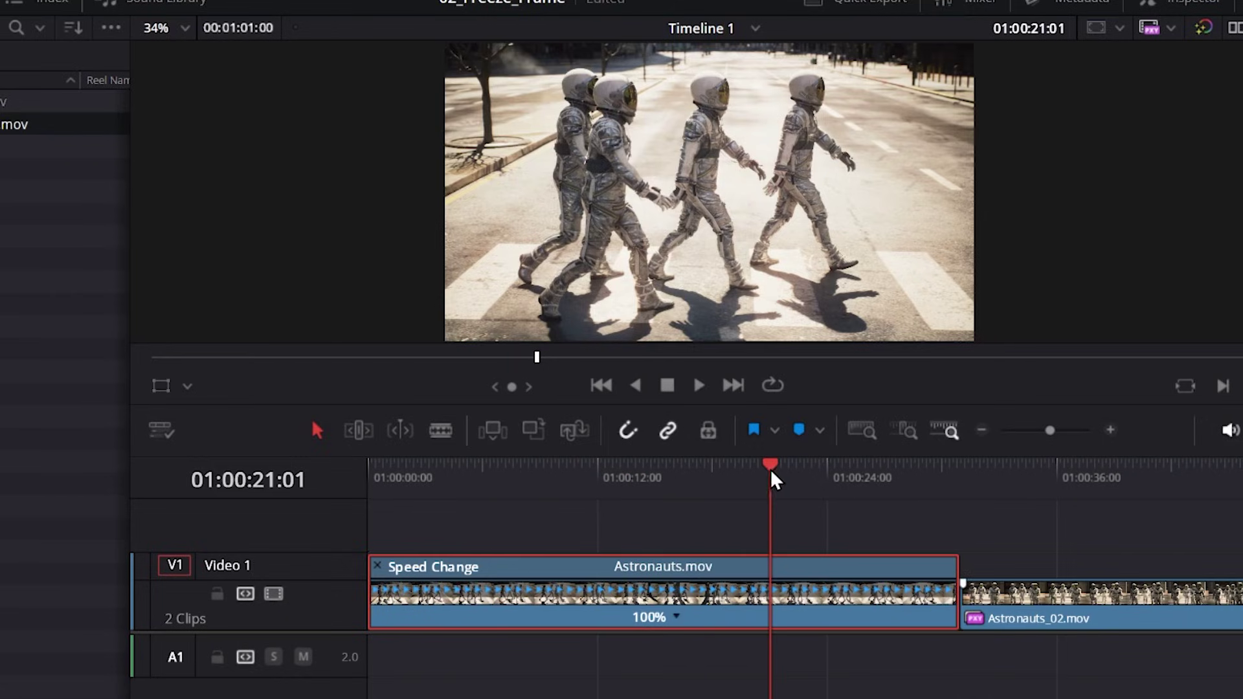
drag(772, 473, 726, 472)
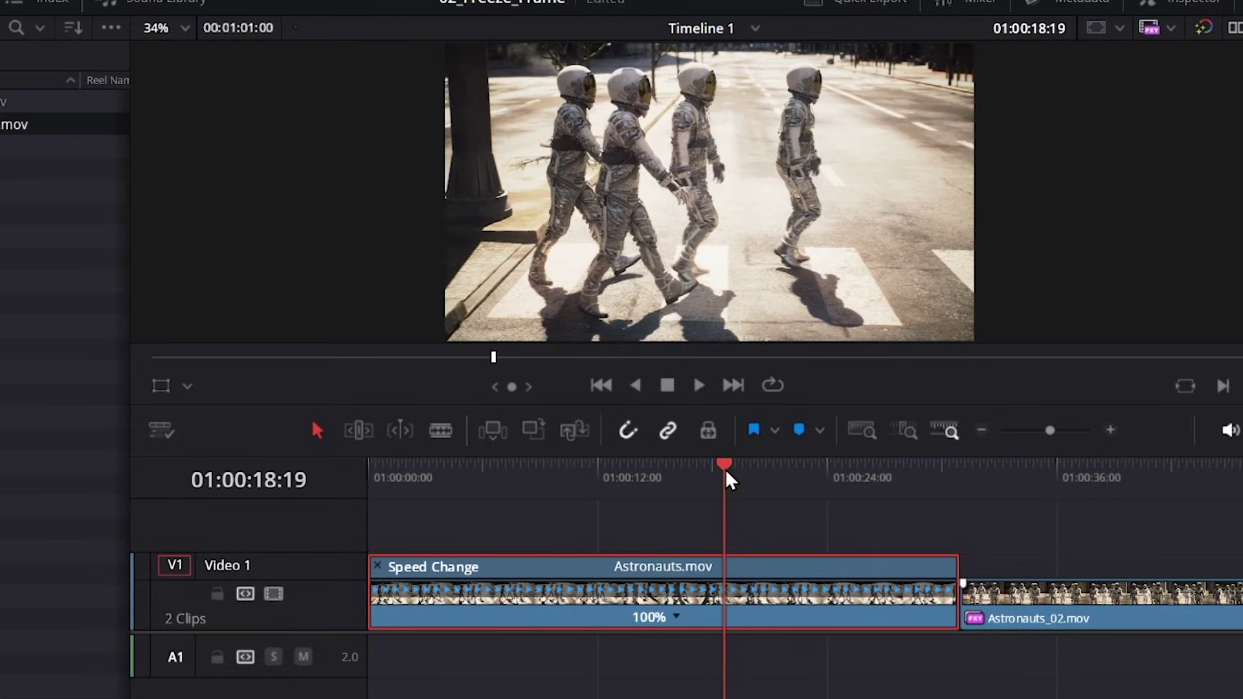
click(677, 617)
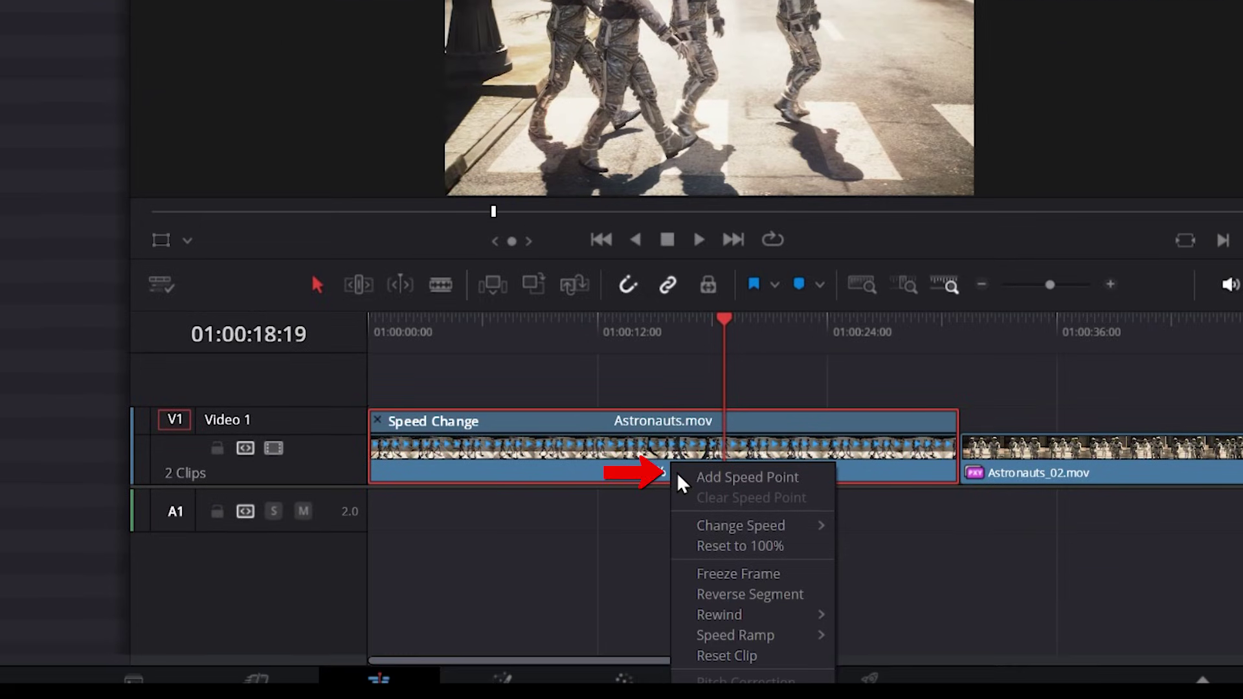
Step: Insert a 0% freeze frame at the playhead and preview it
click(745, 574)
key(space)
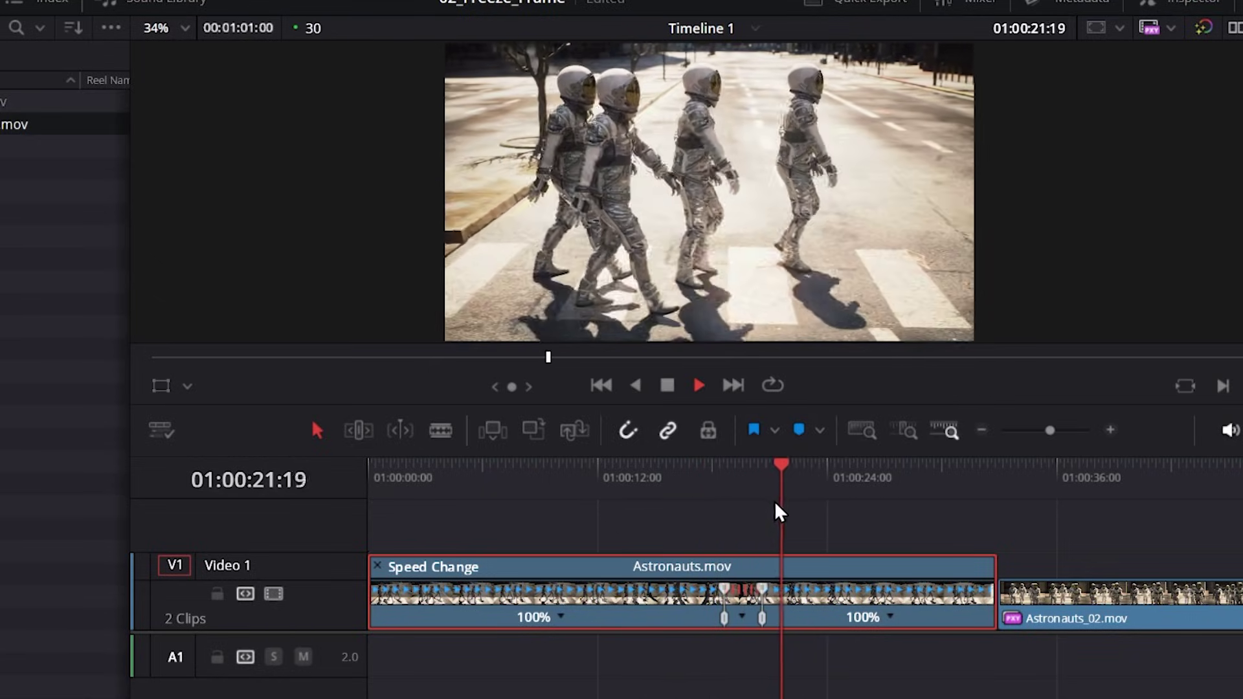
key(space)
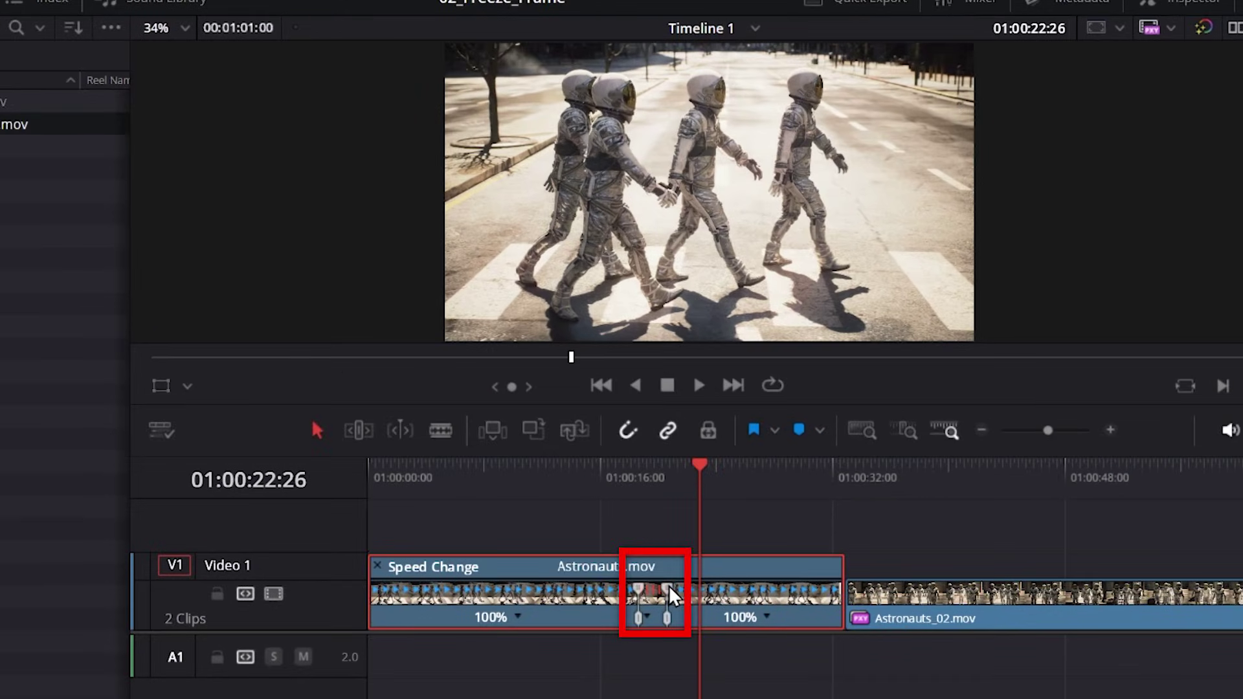
Step: Lengthen the 0% freeze section by dragging its right speed point, then play it through
click(358, 431)
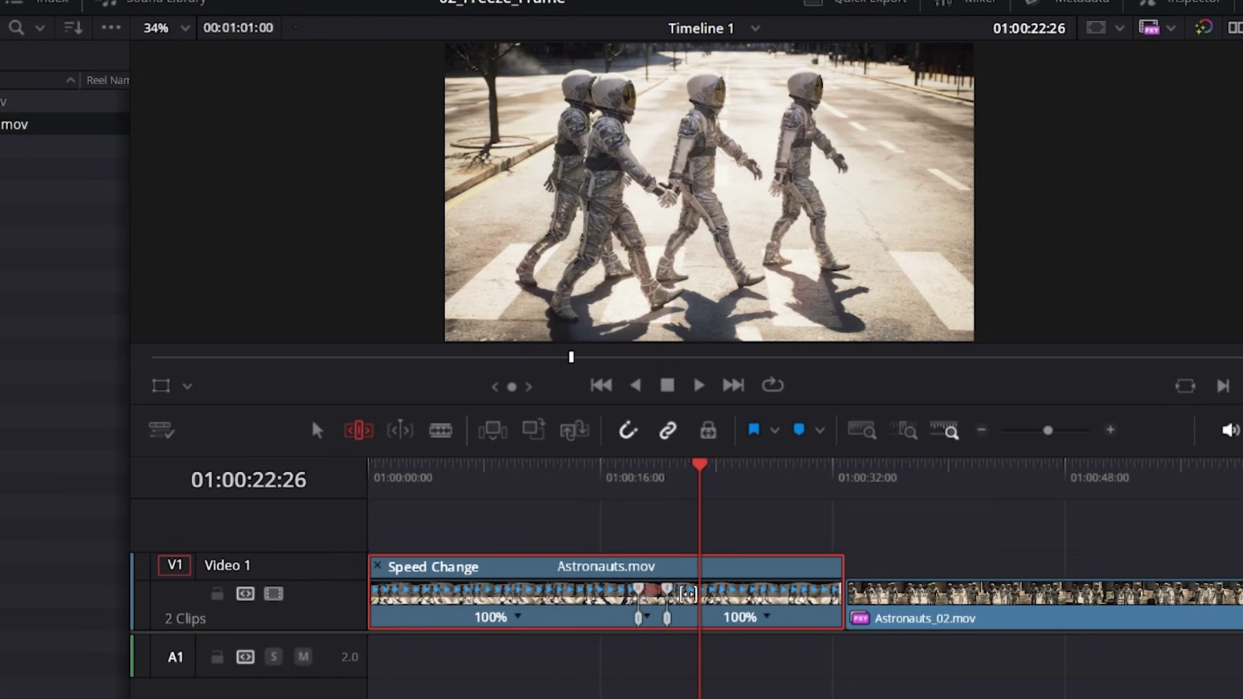
mouse_move(668, 591)
mouse_down()
mouse_move(761, 590)
mouse_move(641, 591)
mouse_move(736, 591)
mouse_move(667, 591)
mouse_up()
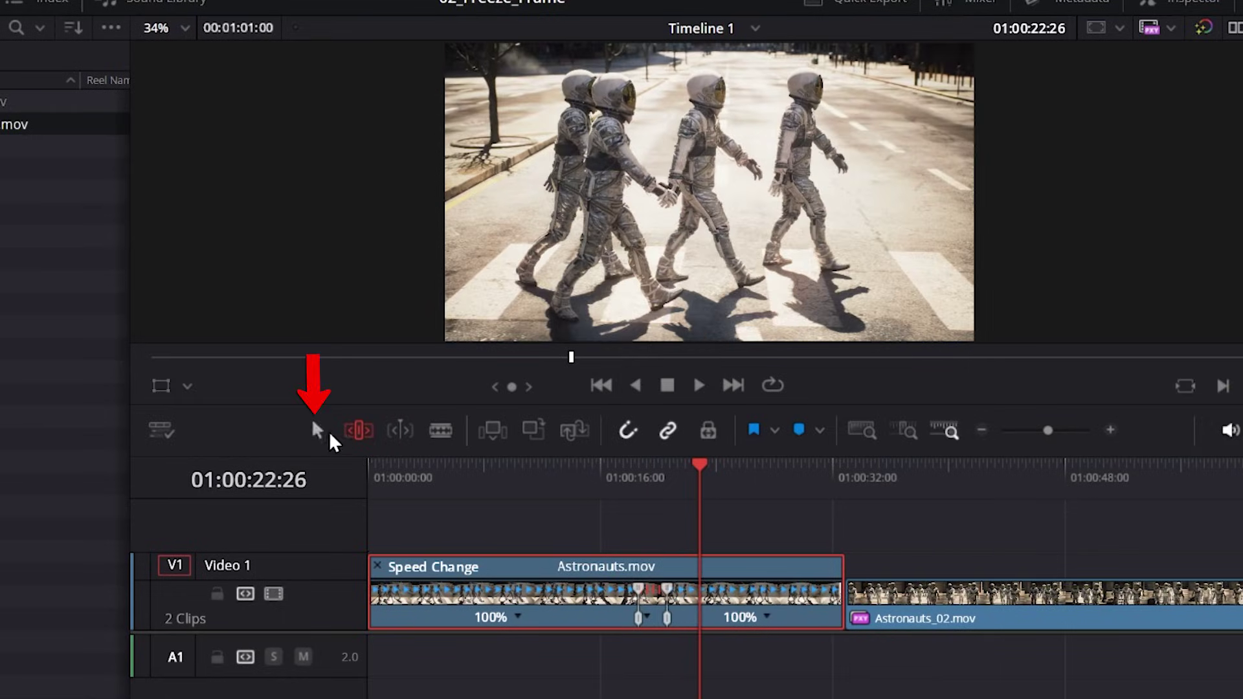
click(318, 428)
mouse_move(668, 602)
mouse_down()
mouse_move(809, 603)
mouse_move(667, 603)
mouse_up()
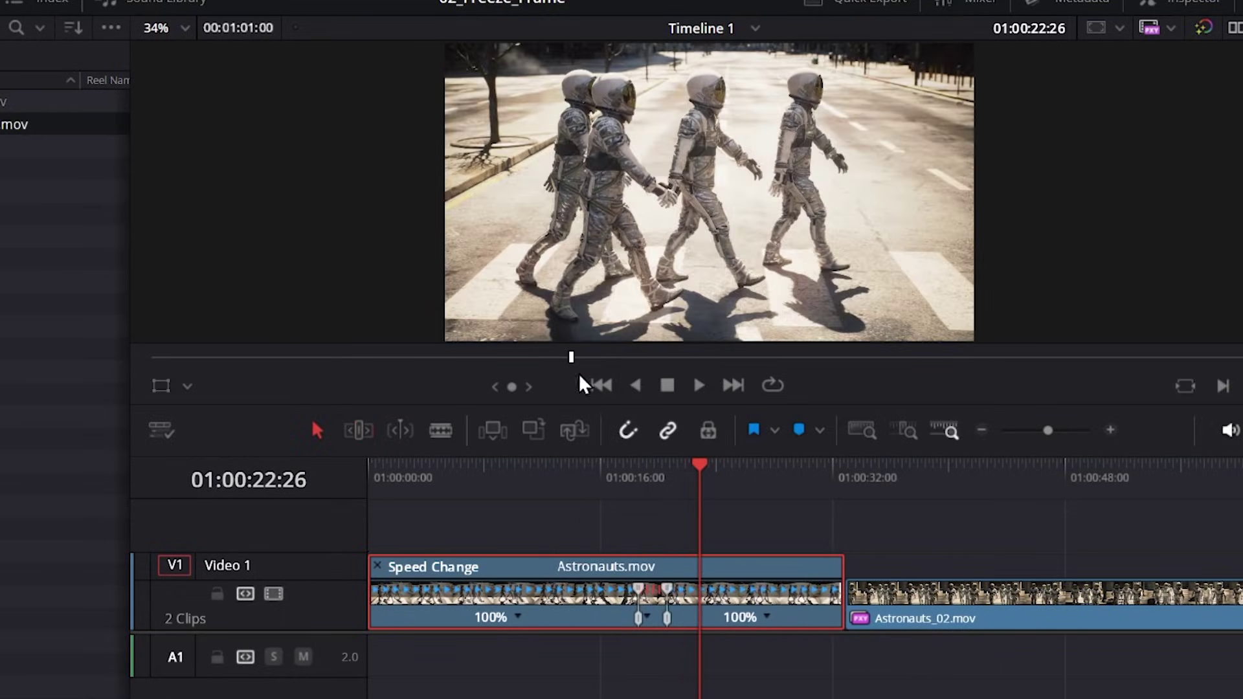
key(t)
drag(667, 586, 700, 584)
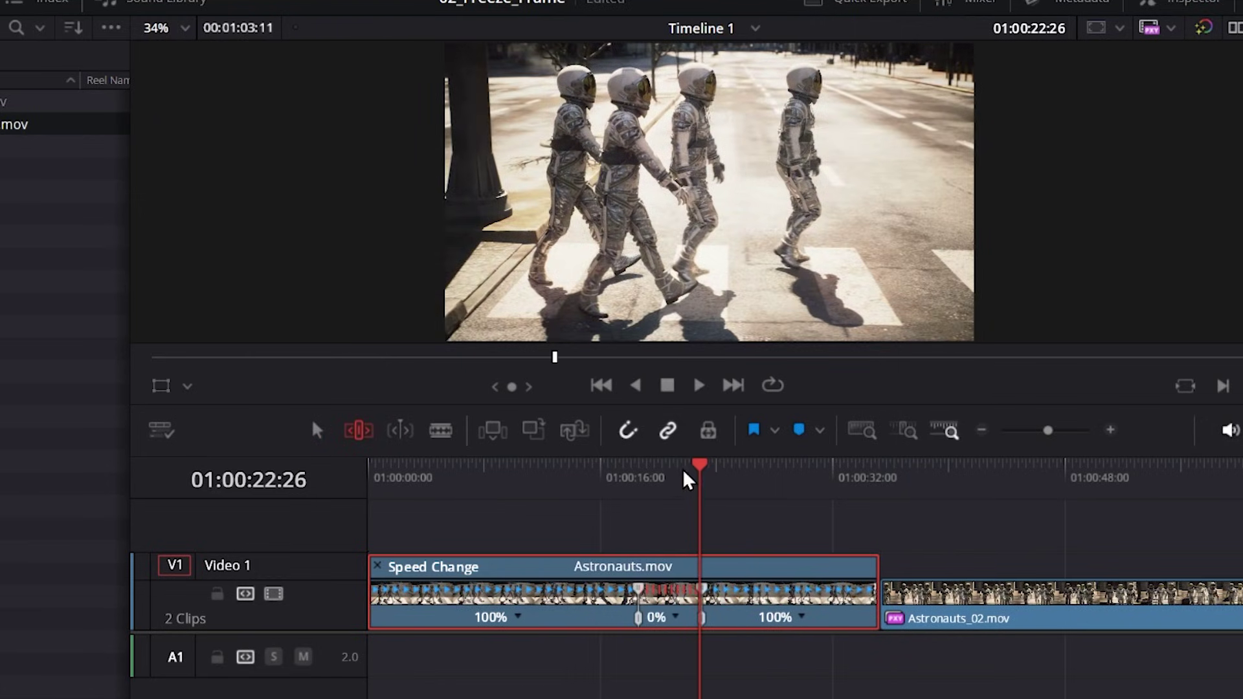
key(space)
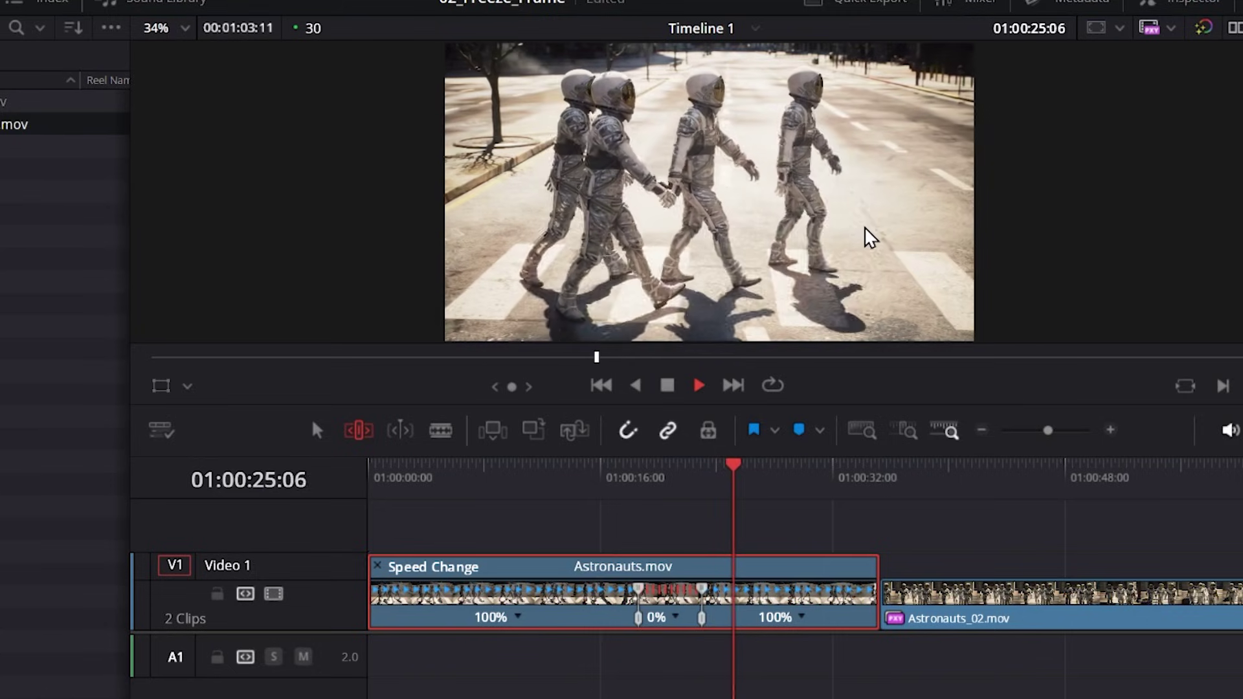
key(space)
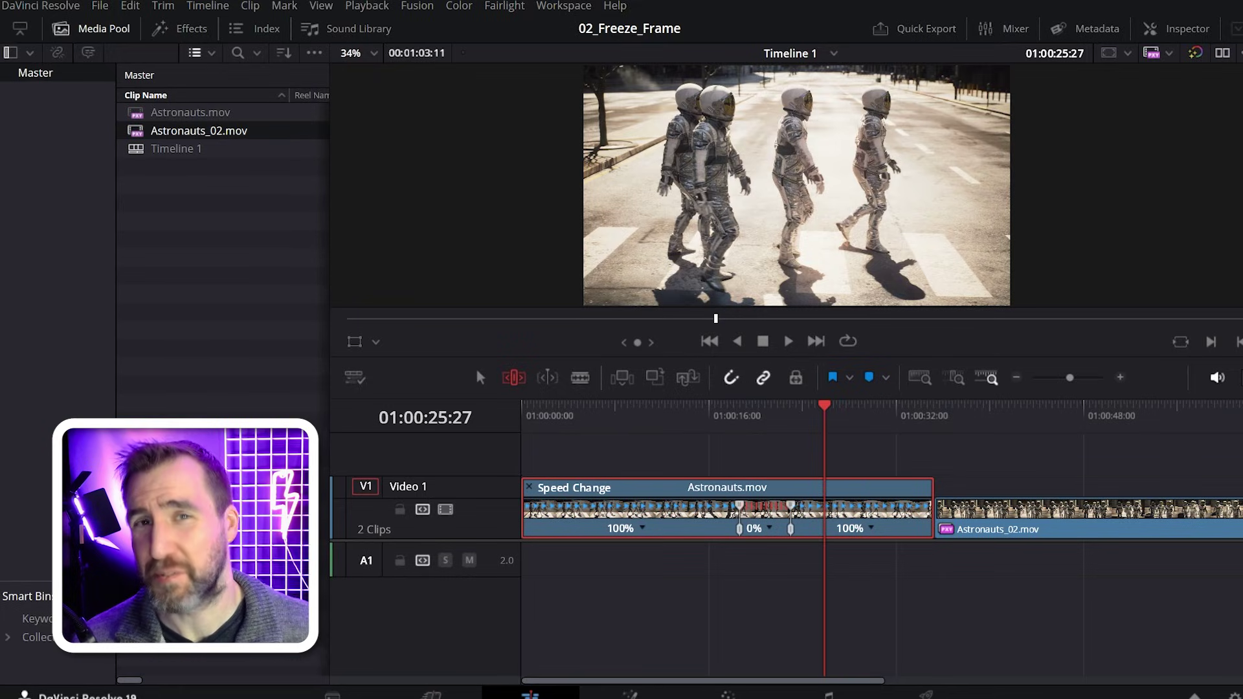